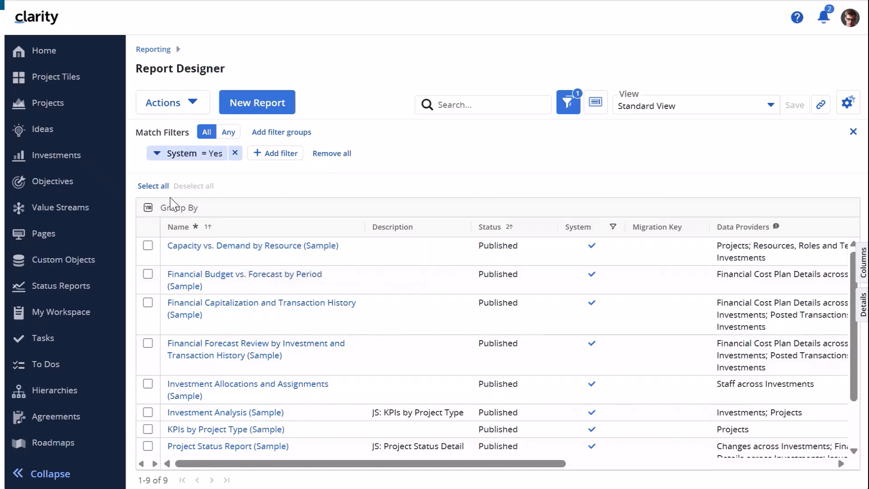
Start a copy of the Capacity vs. Demand by Resource (Sample) report and name it "IT Capacity vs. Demand by Resource (Sample)"
{"action": "left_click", "coordinate": [148, 246]}
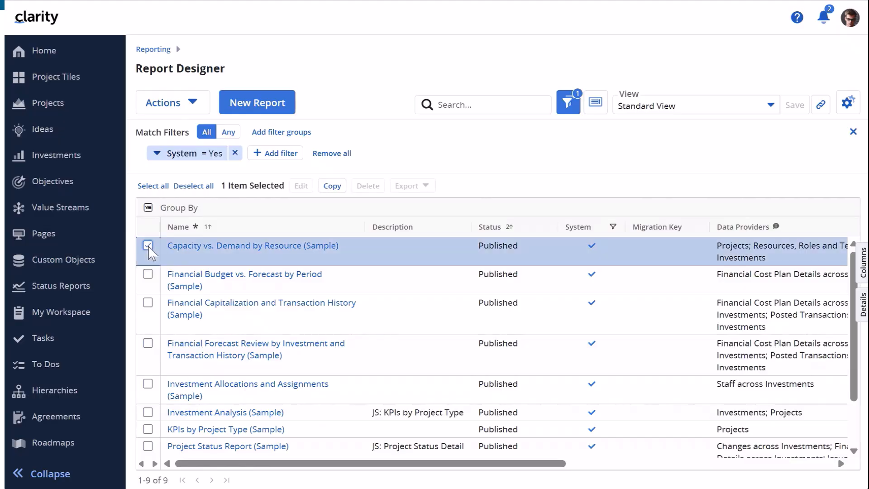
{"action": "left_click", "coordinate": [332, 186]}
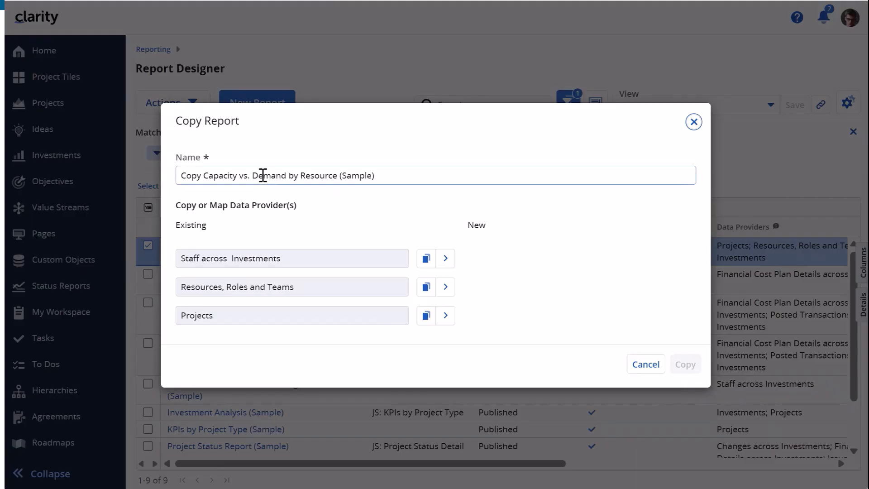
{"action": "left_click", "coordinate": [226, 175]}
{"action": "left_click", "coordinate": [202, 176]}
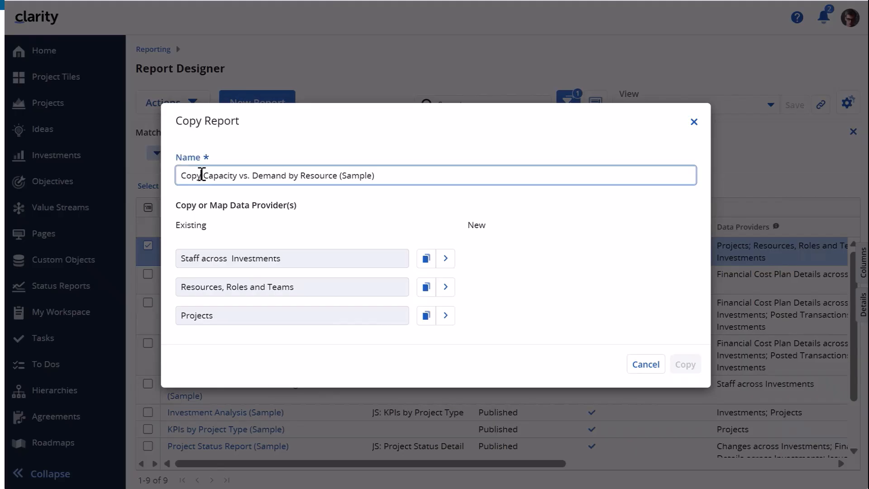
{"action": "key", "text": "BackSpace"}
{"action": "key", "text": "BackSpace"}
{"action": "key", "text": "BackSpace"}
{"action": "key", "text": "BackSpace"}
{"action": "key", "text": "BackSpace"}
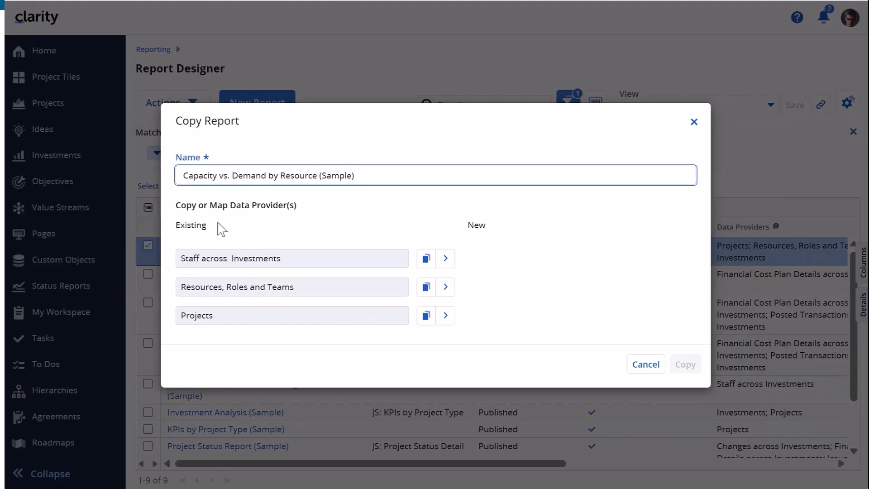
{"action": "type", "text": "IT"}
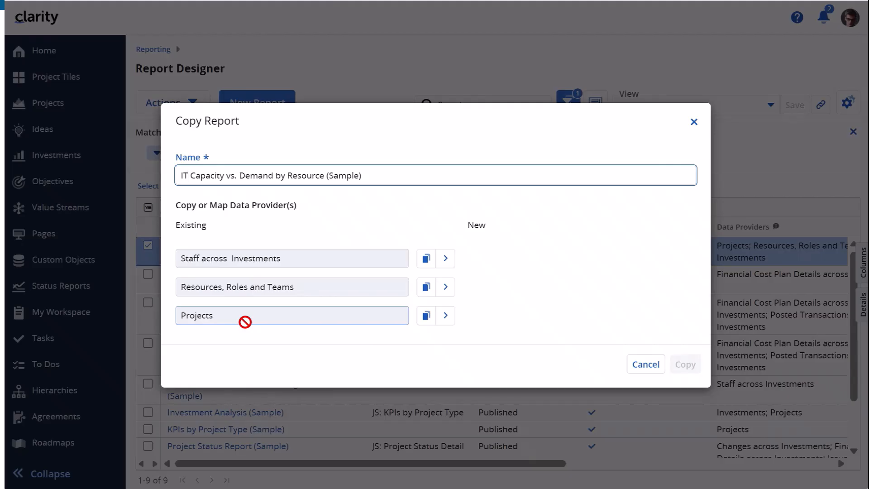
Set the report's Projects data provider to be copied as a new provider named "IT Projects"
{"action": "left_click", "coordinate": [426, 315]}
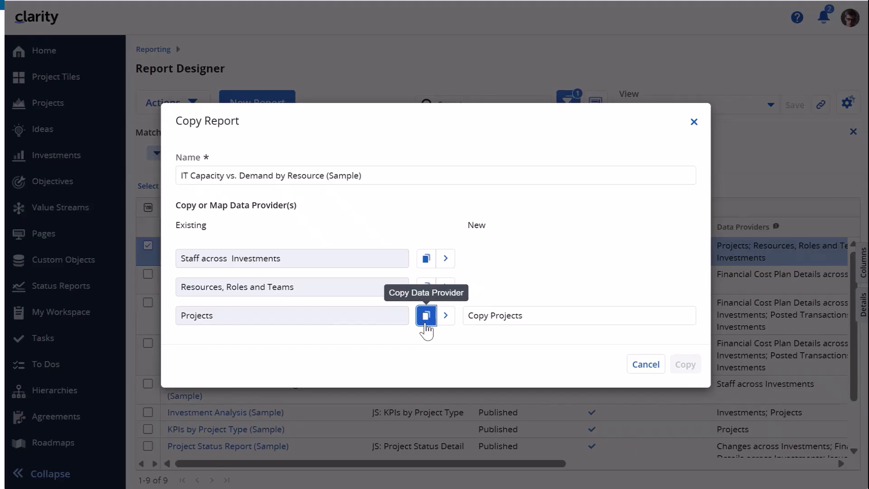
{"action": "left_click", "coordinate": [491, 316]}
{"action": "left_click", "coordinate": [484, 315]}
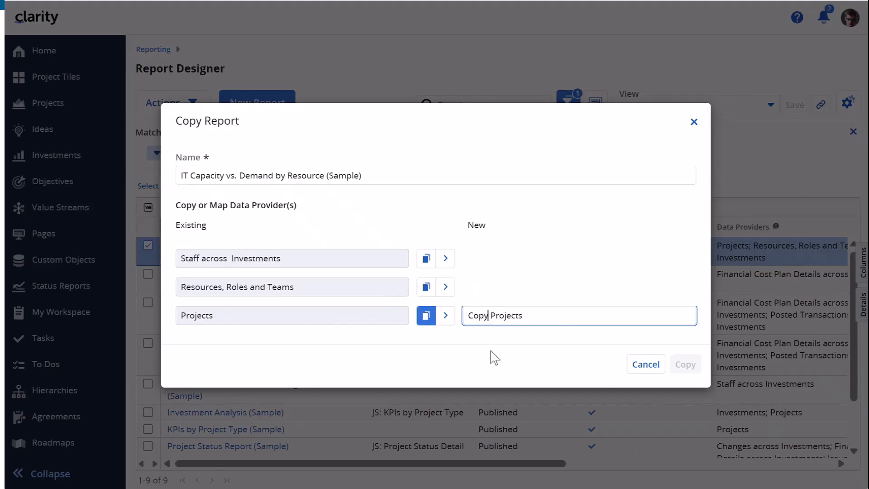
{"action": "key", "text": "BackSpace"}
{"action": "key", "text": "BackSpace"}
{"action": "key", "text": "BackSpace"}
{"action": "key", "text": "BackSpace"}
{"action": "type", "text": "IT"}
{"action": "left_click", "coordinate": [453, 156]}
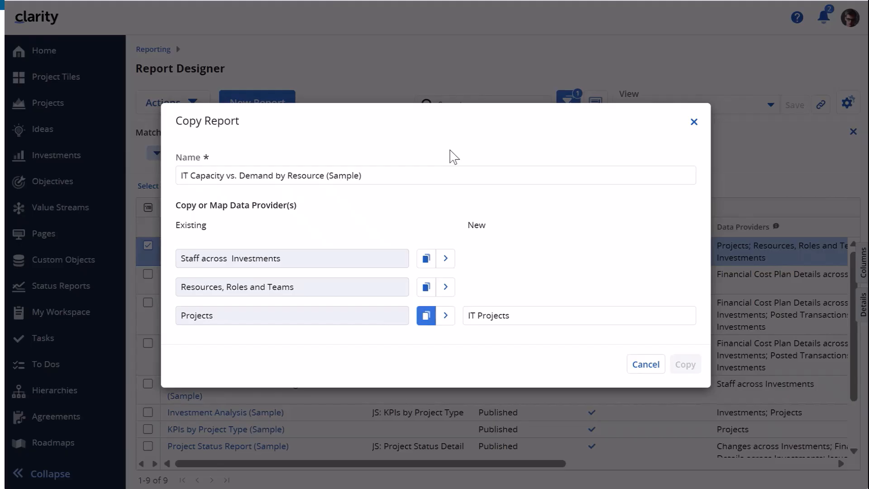
{"action": "left_click", "coordinate": [564, 319]}
Map the Staff across Investments data provider to the existing IT Staff across Investments provider
{"action": "left_click", "coordinate": [446, 259]}
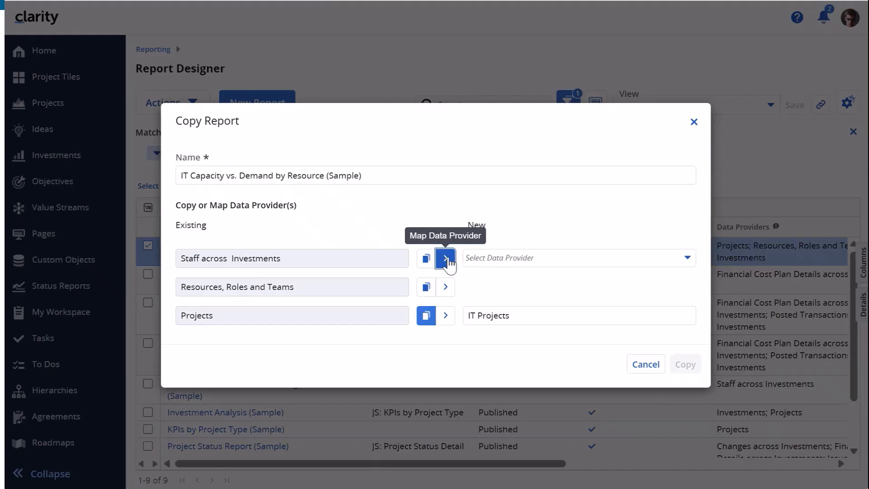
{"action": "left_click", "coordinate": [688, 259]}
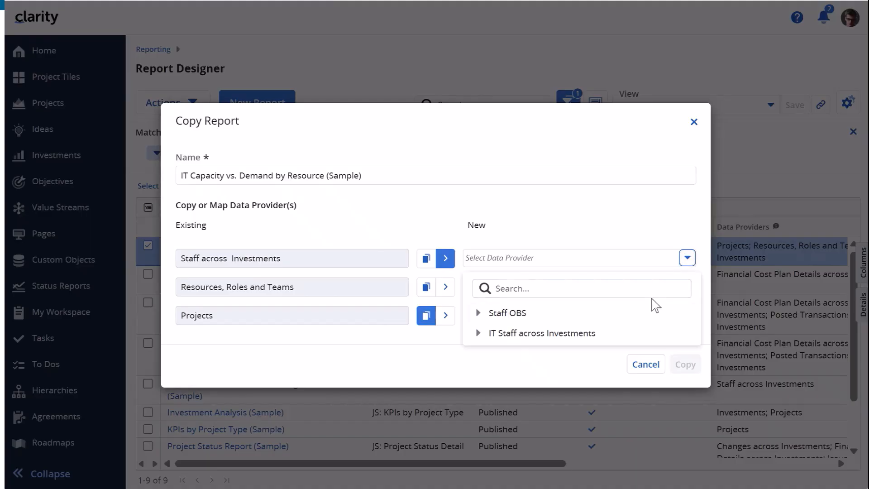
{"action": "left_click", "coordinate": [588, 334]}
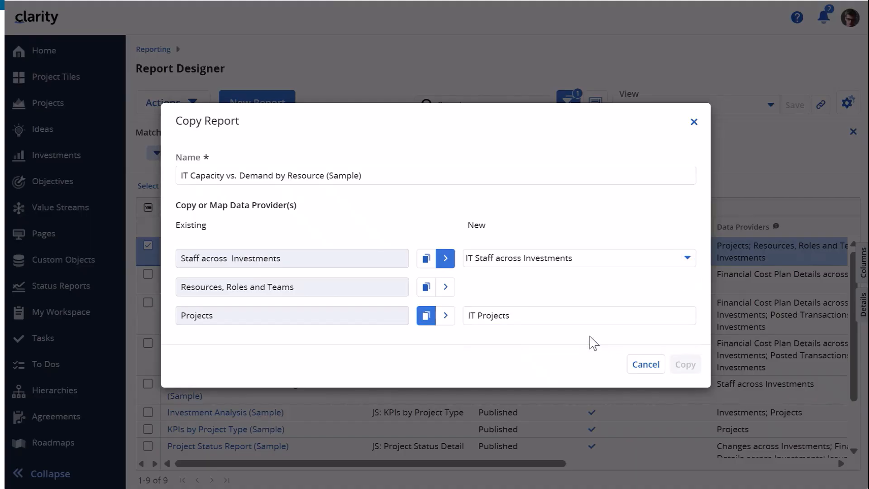
{"action": "left_click", "coordinate": [687, 260]}
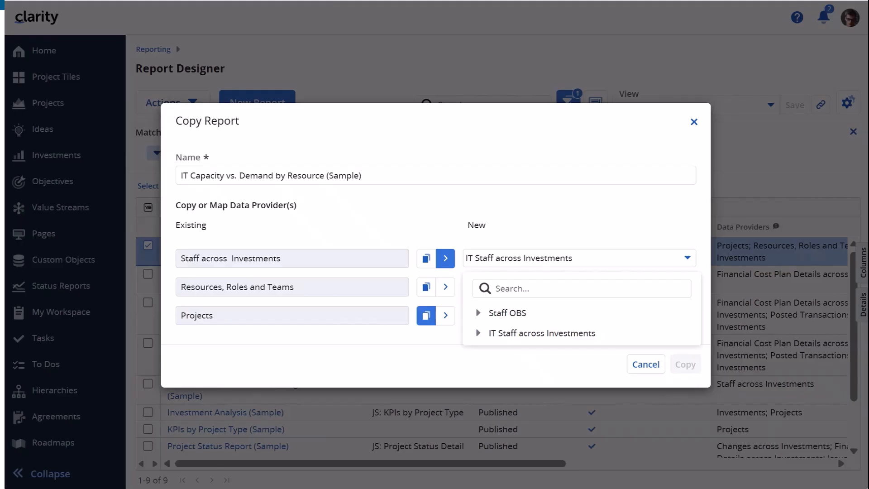
{"action": "left_click", "coordinate": [461, 139]}
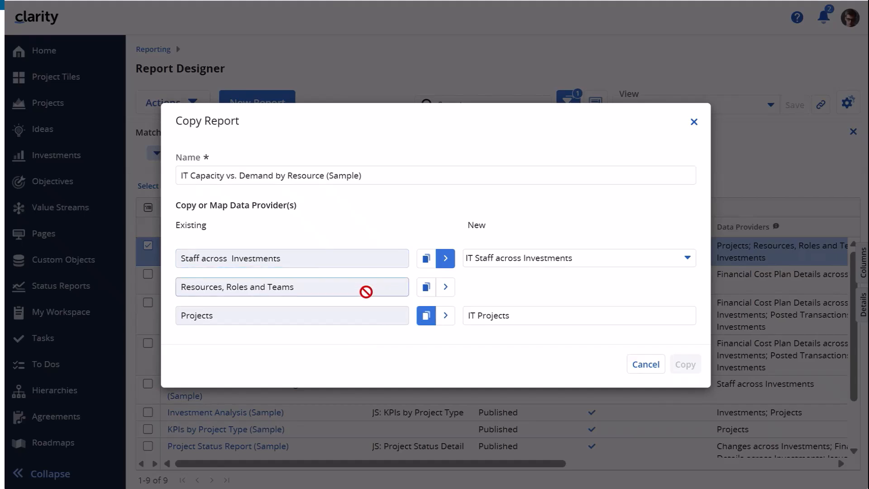
Map the Resources, Roles and Teams data provider to IT Resources, Roles and Teams, and create the report copy
{"action": "left_click", "coordinate": [447, 287]}
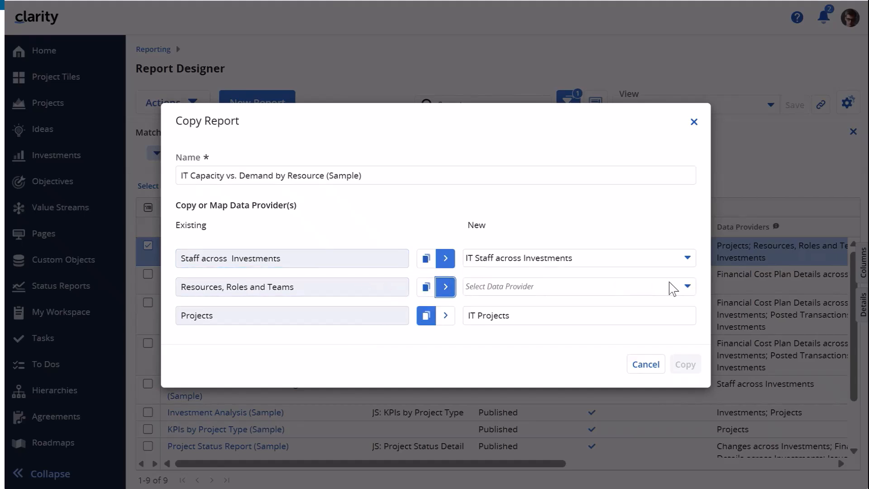
{"action": "left_click", "coordinate": [688, 287]}
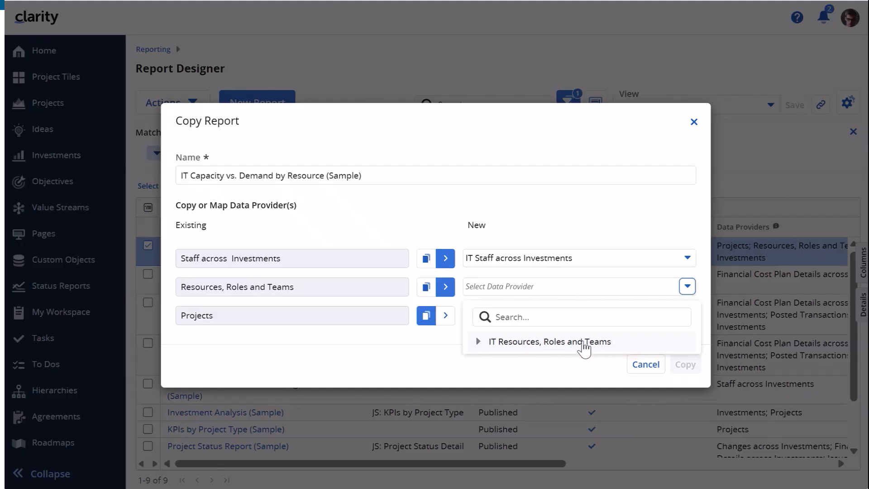
{"action": "left_click", "coordinate": [585, 344]}
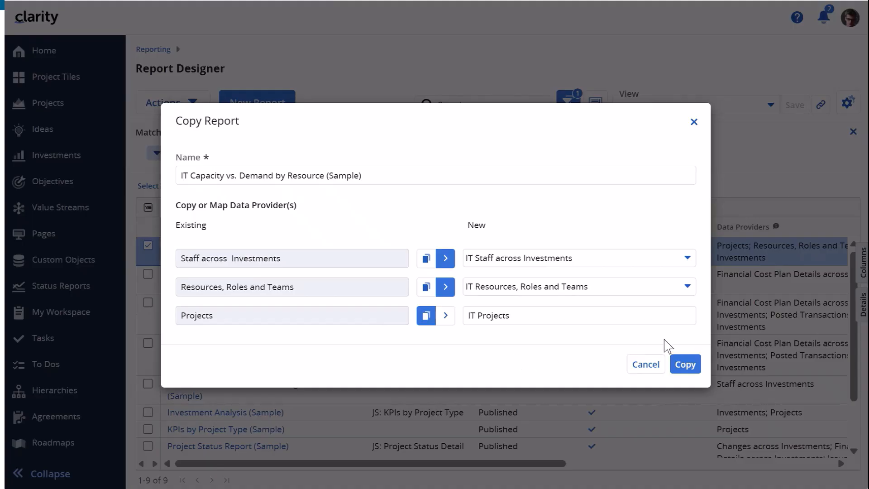
{"action": "left_click", "coordinate": [686, 364]}
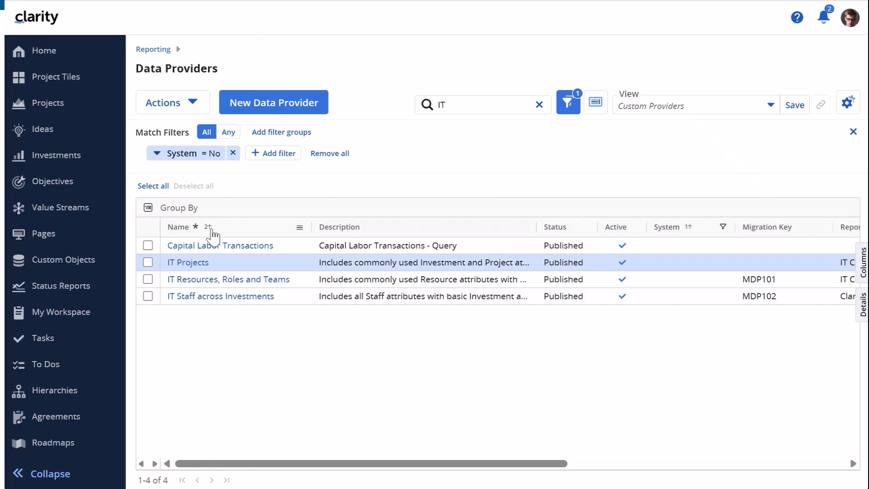
Open the IT Projects data provider and view its joins
{"action": "left_click", "coordinate": [195, 263]}
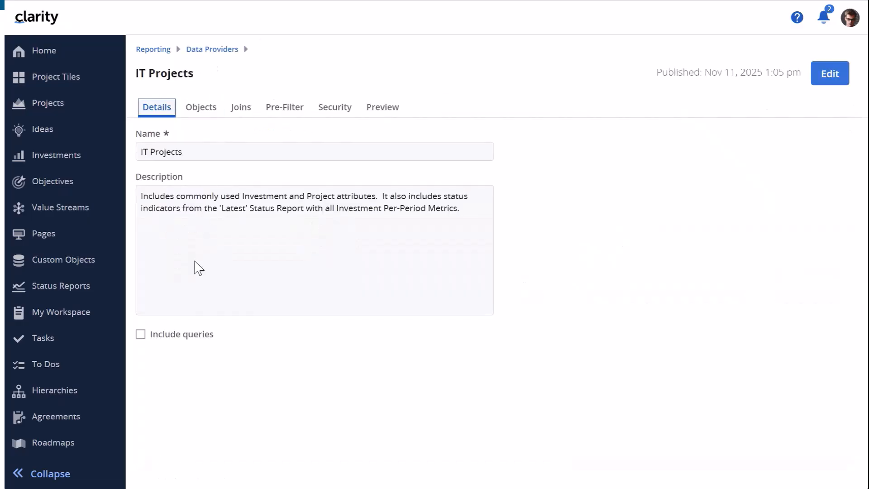
{"action": "left_click", "coordinate": [244, 111]}
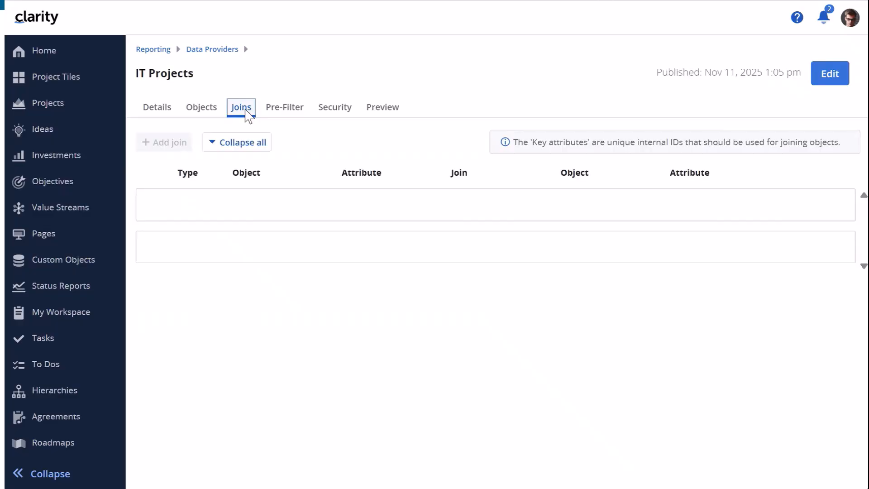